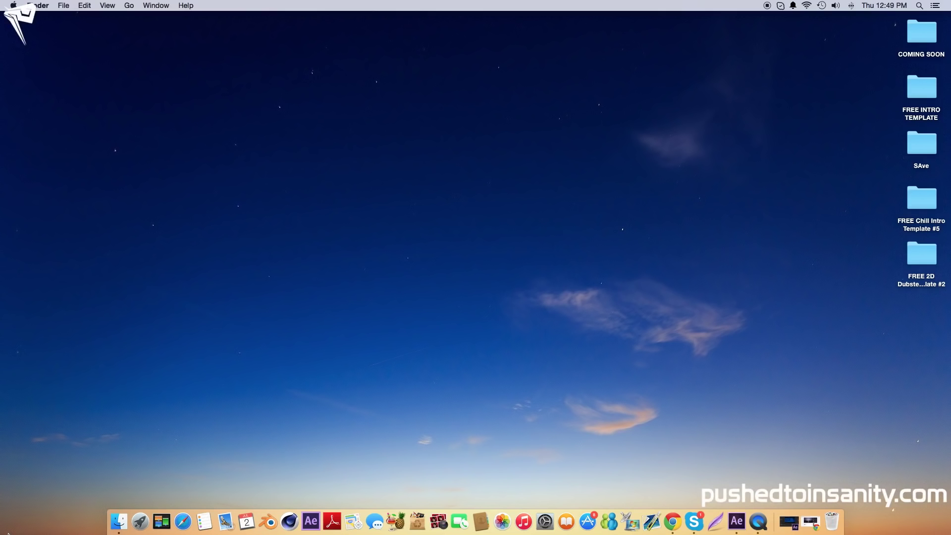
# Enter the FREE Chill Intro Template #5 folder and Quick Look Background.mp4, then close the preview
pyautogui.doubleClick(915, 209)
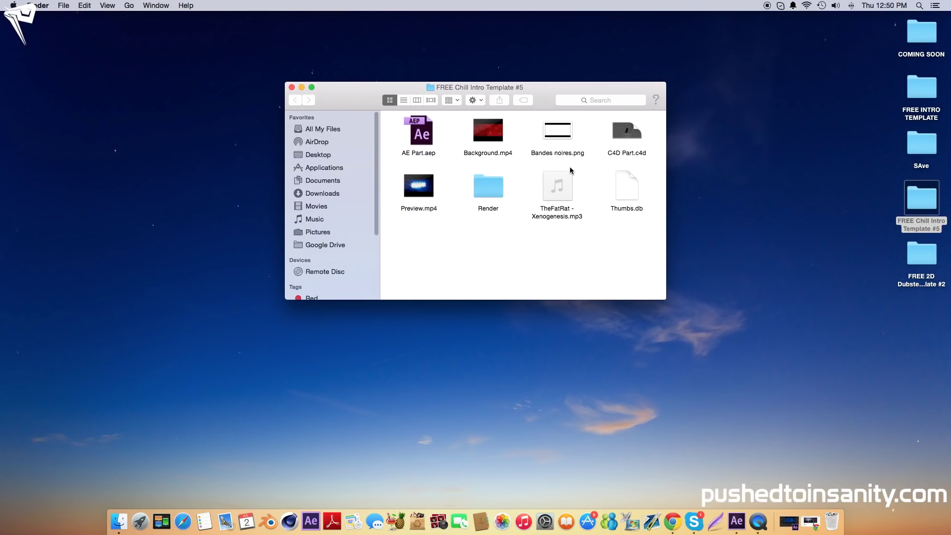
pyautogui.click(498, 138)
pyautogui.press('space')
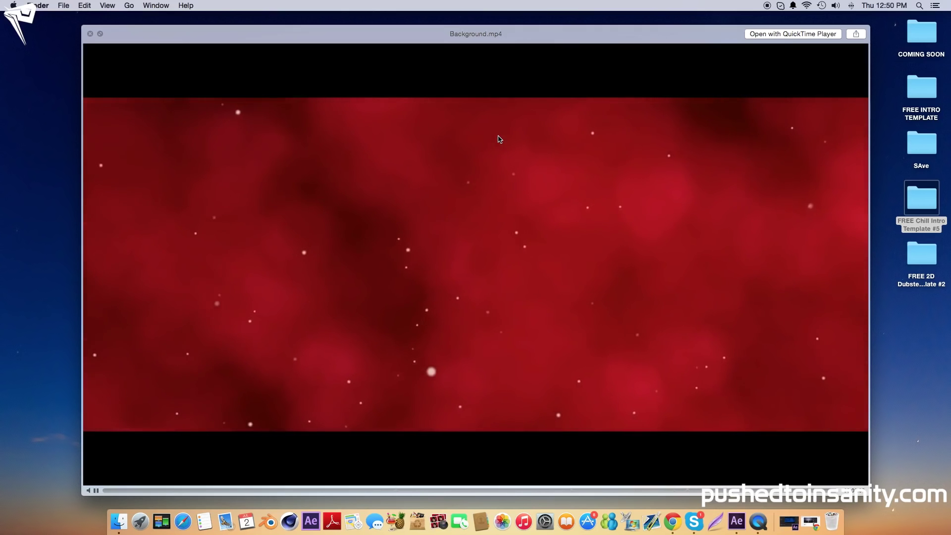
pyautogui.press('space')
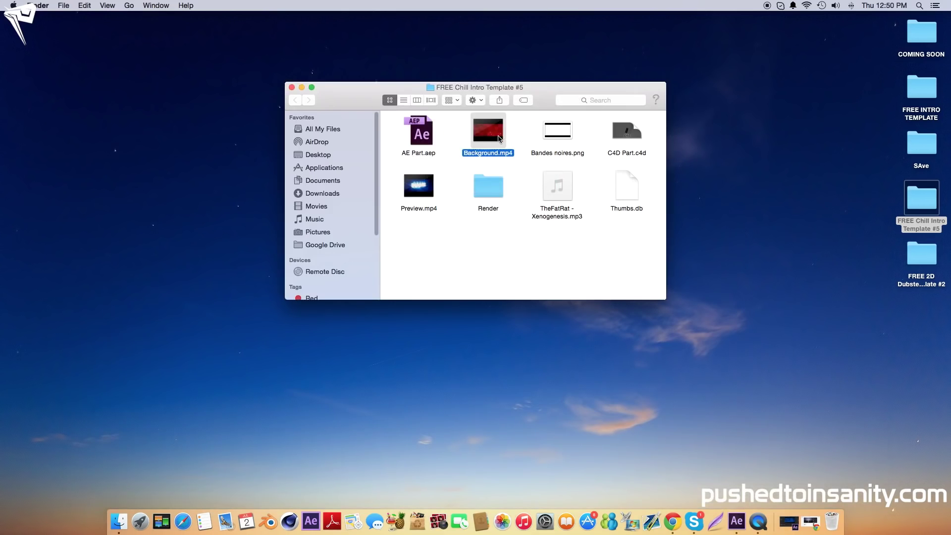
# Launch C4D Part.c4d from Finder in Cinema 4D
pyautogui.doubleClick(627, 134)
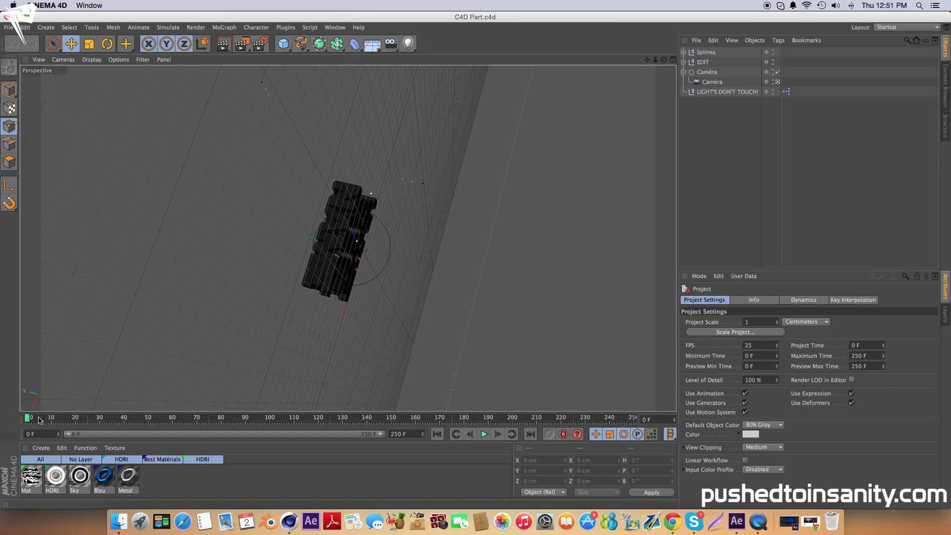
# Scrub to where the text appears and render a preview frame, dismissing the texture error
pyautogui.moveTo(31, 419); pyautogui.dragTo(250, 418)
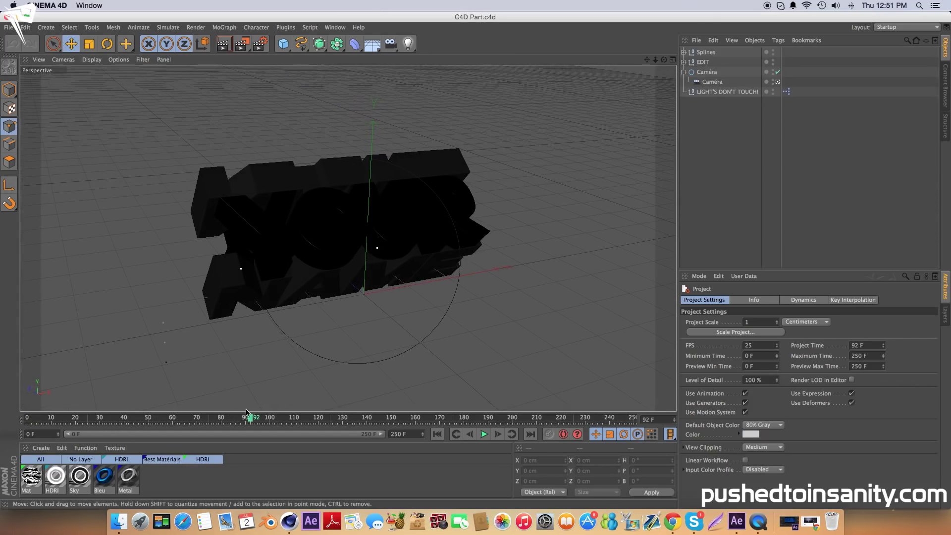
pyautogui.click(224, 43)
pyautogui.click(276, 171)
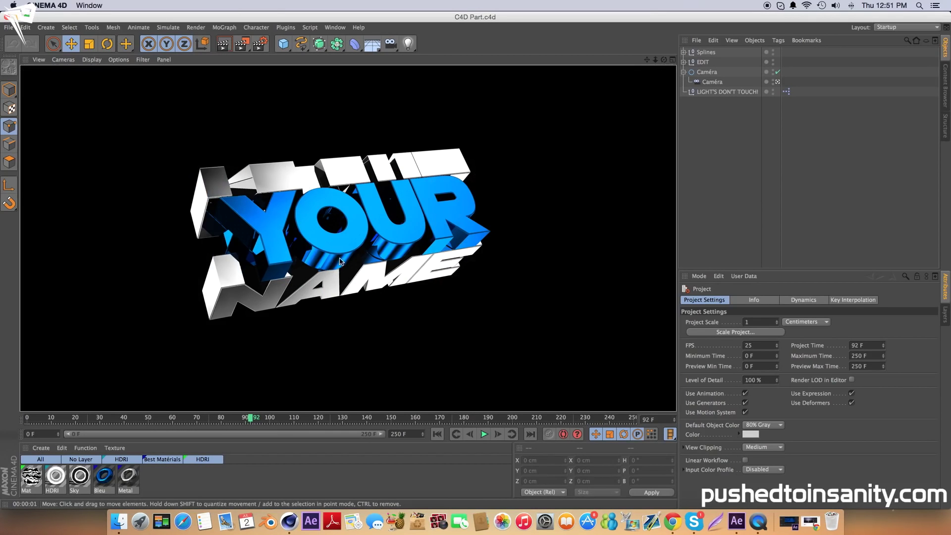
# Select both MoText objects under YOUR, change them to PUSHED, and shrink height to 159 cm
pyautogui.click(685, 61)
pyautogui.click(689, 72)
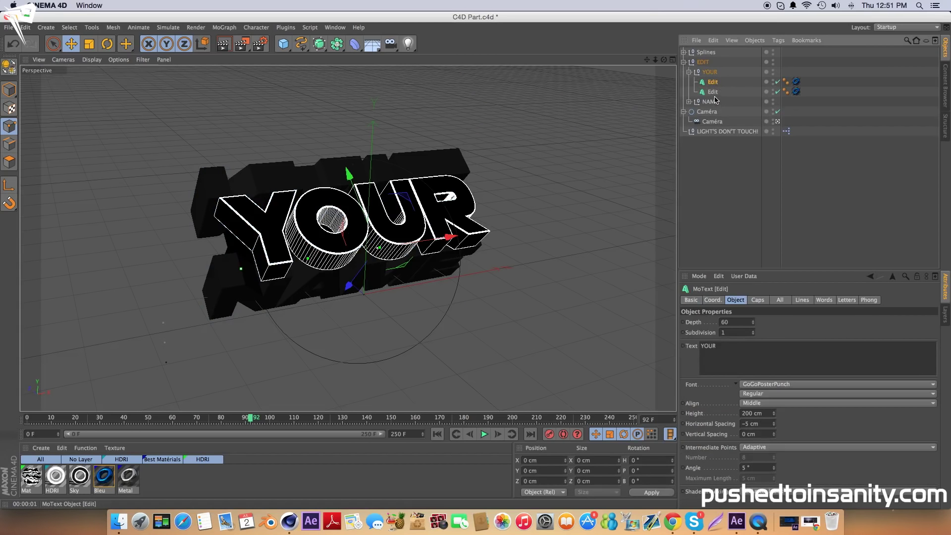
pyautogui.click(714, 93)
pyautogui.keyDown('shift'); pyautogui.click(713, 83); pyautogui.keyUp('shift')
pyautogui.write('PUSHE')
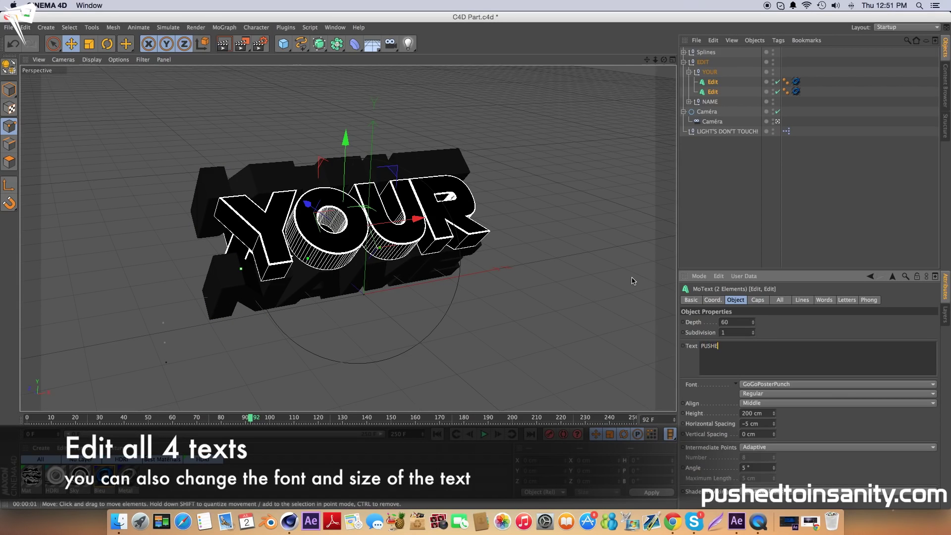
pyautogui.write('D')
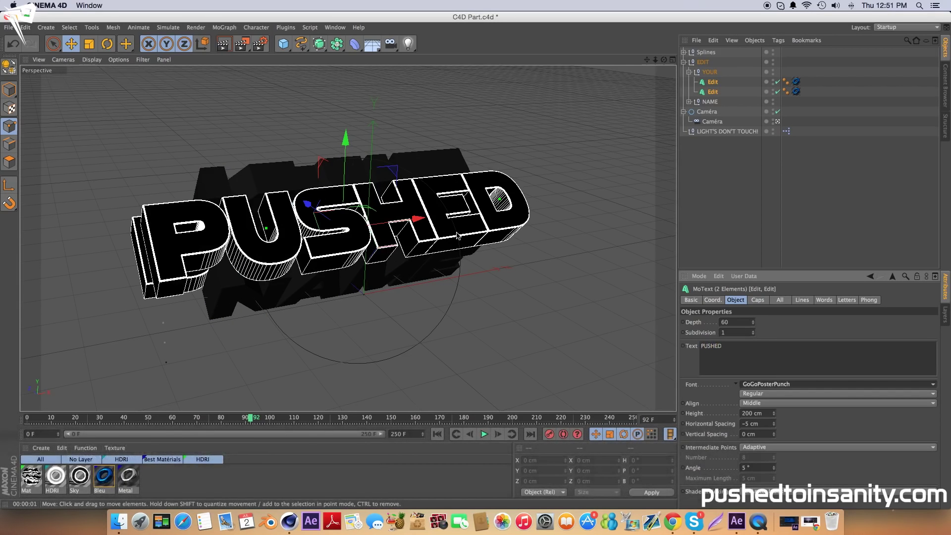
pyautogui.moveTo(774, 414); pyautogui.dragTo(774, 400)
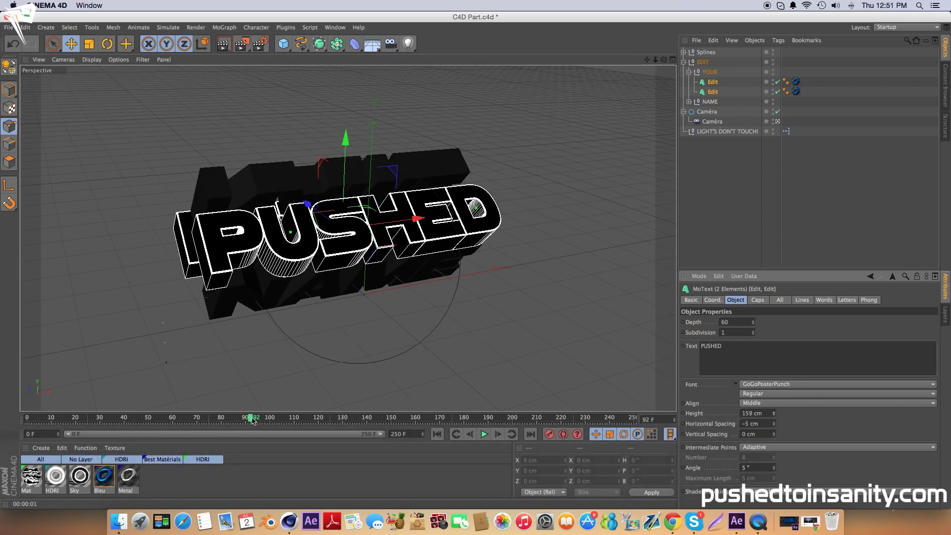
pyautogui.moveTo(253, 420); pyautogui.dragTo(318, 419)
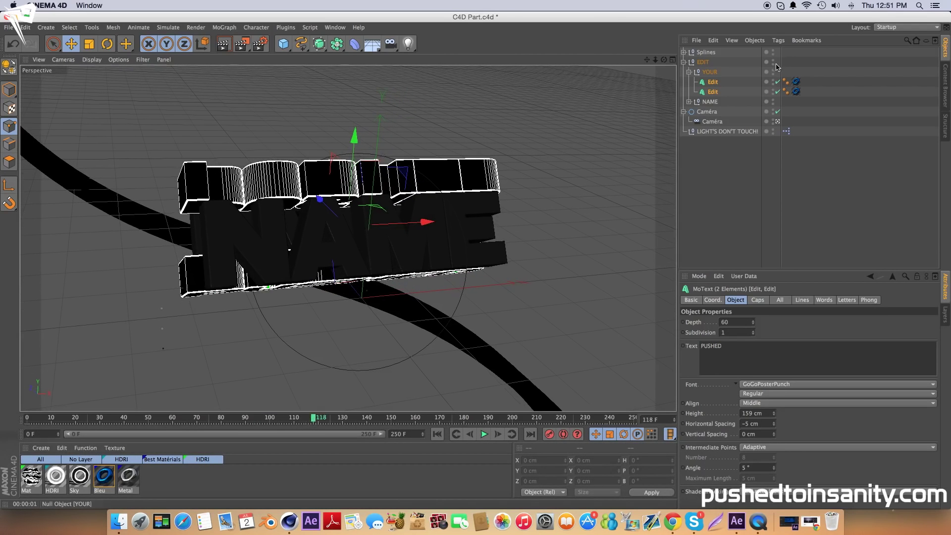
# Select the two MoText objects under NAME and change their text to INSANITY
pyautogui.click(689, 102)
pyautogui.keyDown('shift'); pyautogui.click(713, 121); pyautogui.keyUp('shift')
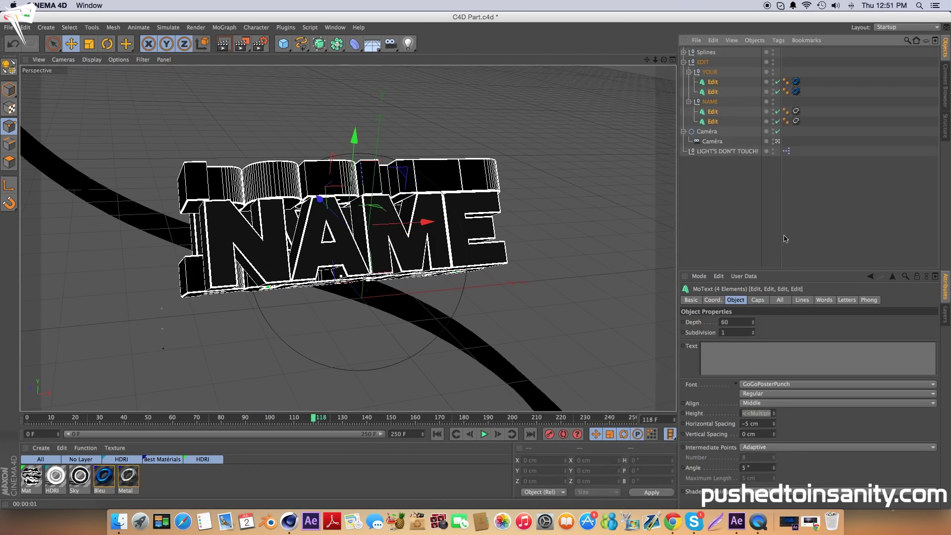
pyautogui.click(741, 355)
pyautogui.click(713, 120)
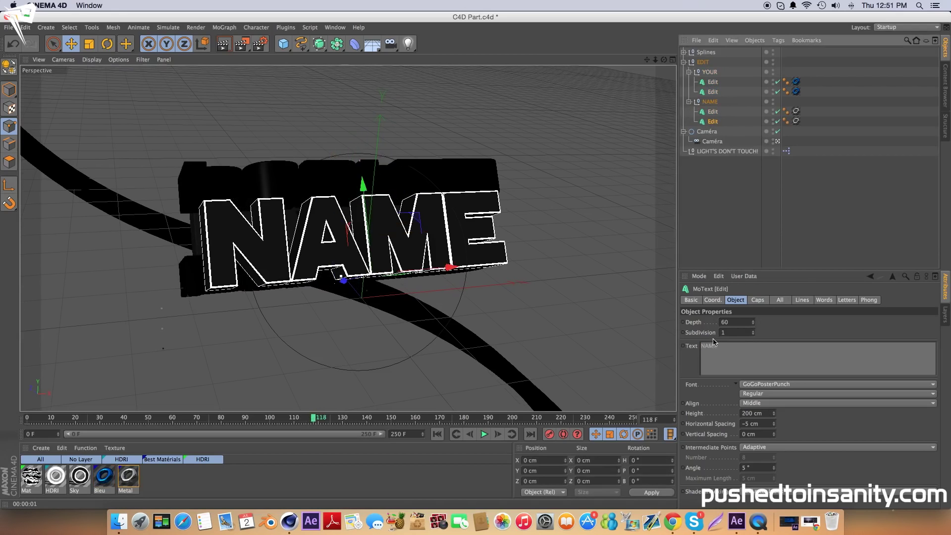
pyautogui.write('INSANIT')
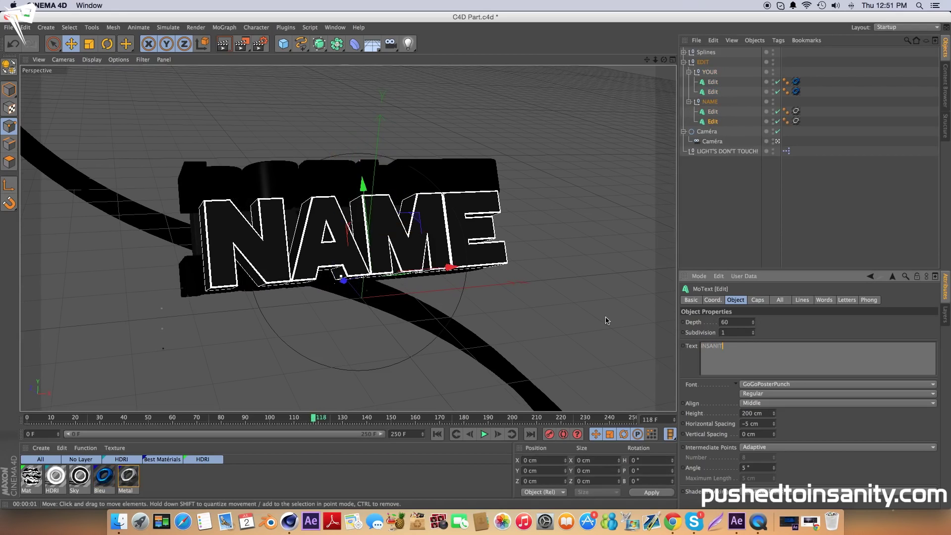
pyautogui.write('Y')
pyautogui.click(696, 112)
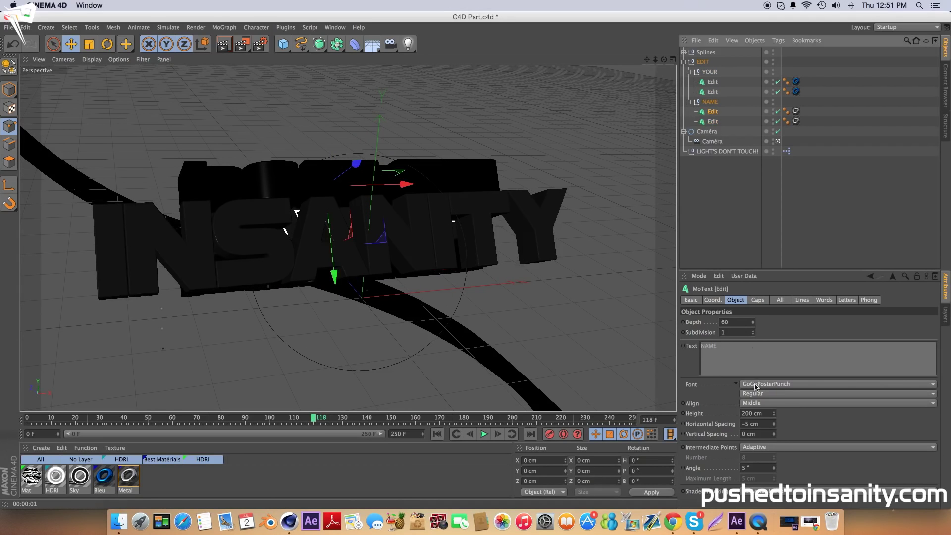
pyautogui.write('INSANITY')
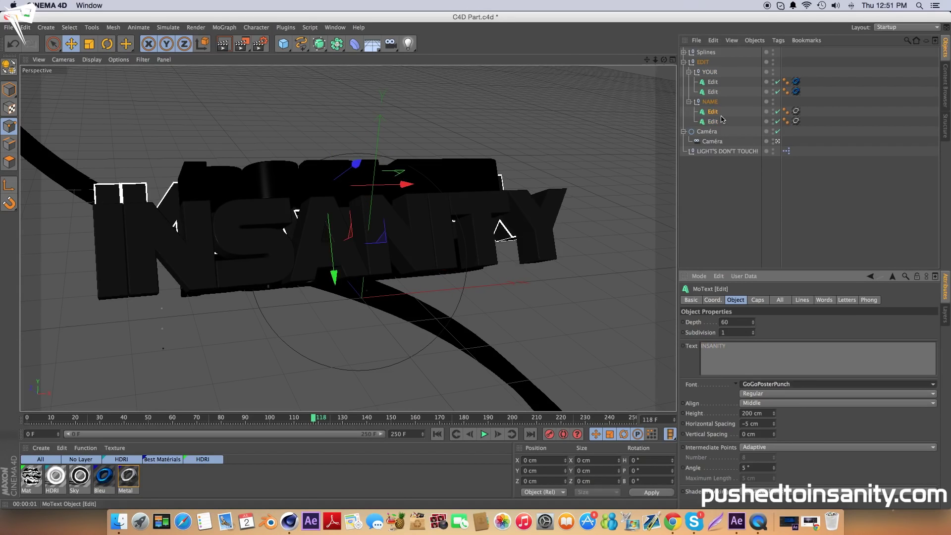
pyautogui.keyDown('shift'); pyautogui.click(712, 121); pyautogui.keyUp('shift')
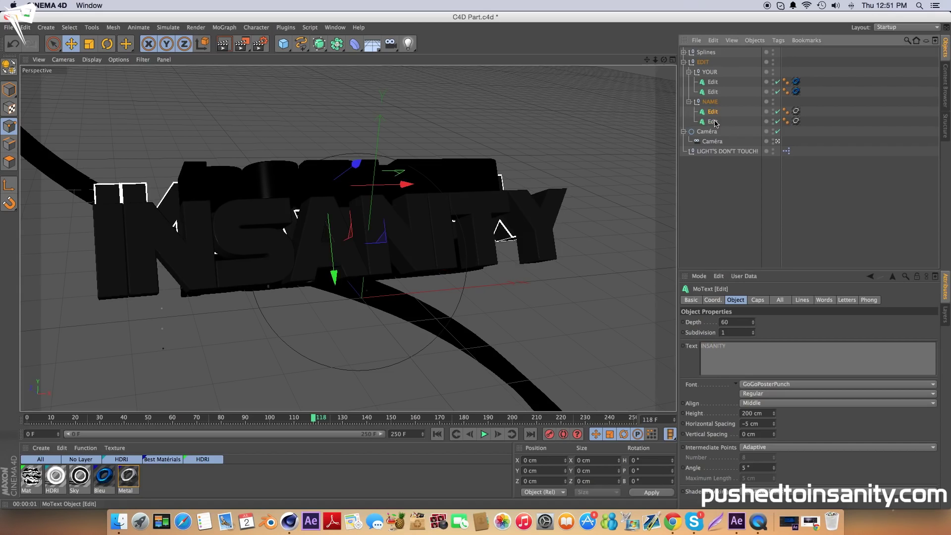
# Check PUSHED's height and set both INSANITY objects to 159 cm height
pyautogui.click(712, 82)
pyautogui.keyDown('shift'); pyautogui.click(712, 91); pyautogui.keyUp('shift')
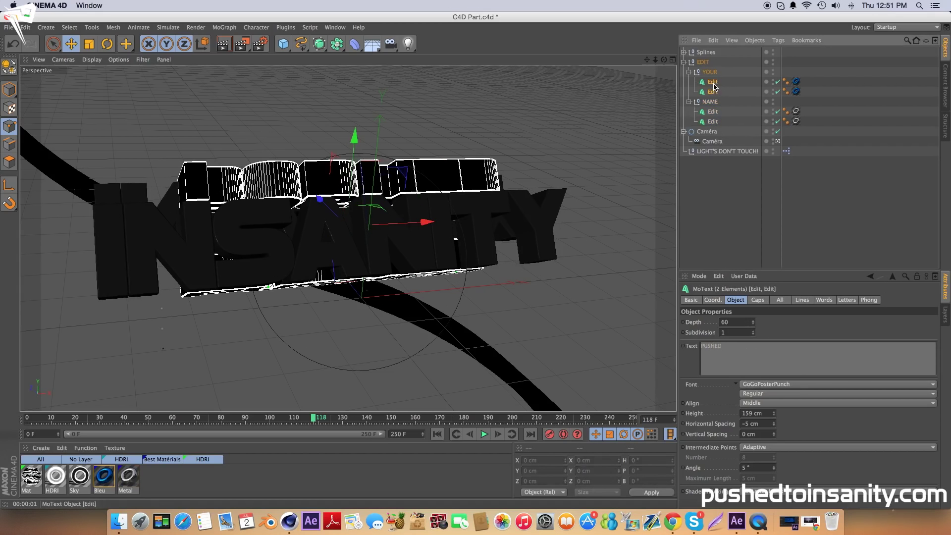
pyautogui.click(711, 112)
pyautogui.keyDown('shift'); pyautogui.click(712, 121); pyautogui.keyUp('shift')
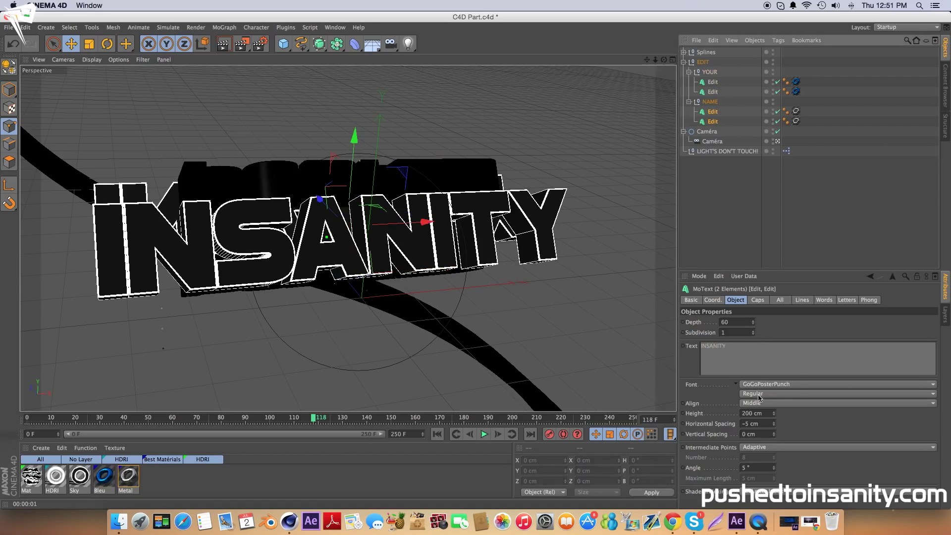
pyautogui.click(750, 413)
pyautogui.write('9')
pyautogui.press('Return')
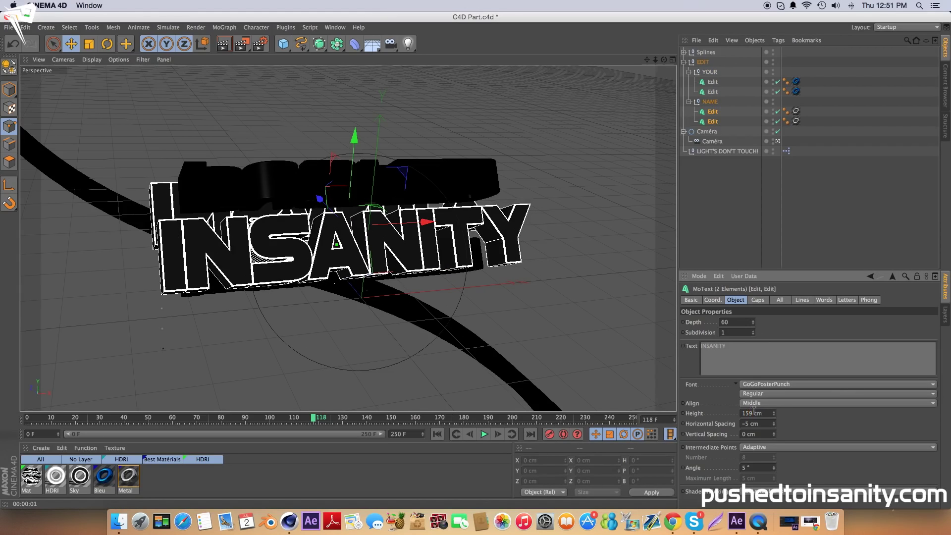
pyautogui.moveTo(319, 418)
pyautogui.mouseDown()
pyautogui.moveTo(410, 418)
pyautogui.moveTo(361, 404)
pyautogui.moveTo(352, 419)
pyautogui.mouseUp()
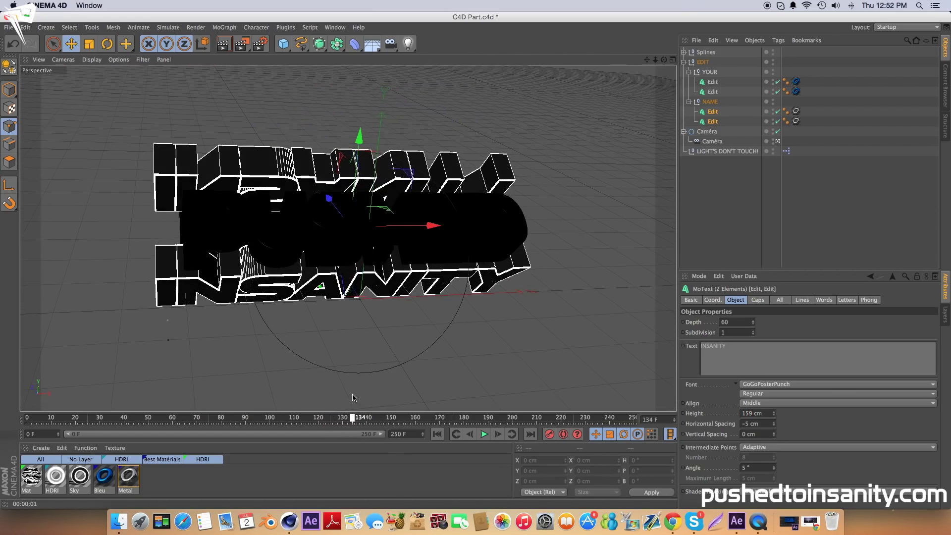
# Render a preview of the PUSHED INSANITY frame, dismissing the texture error
pyautogui.click(235, 47)
pyautogui.click(244, 170)
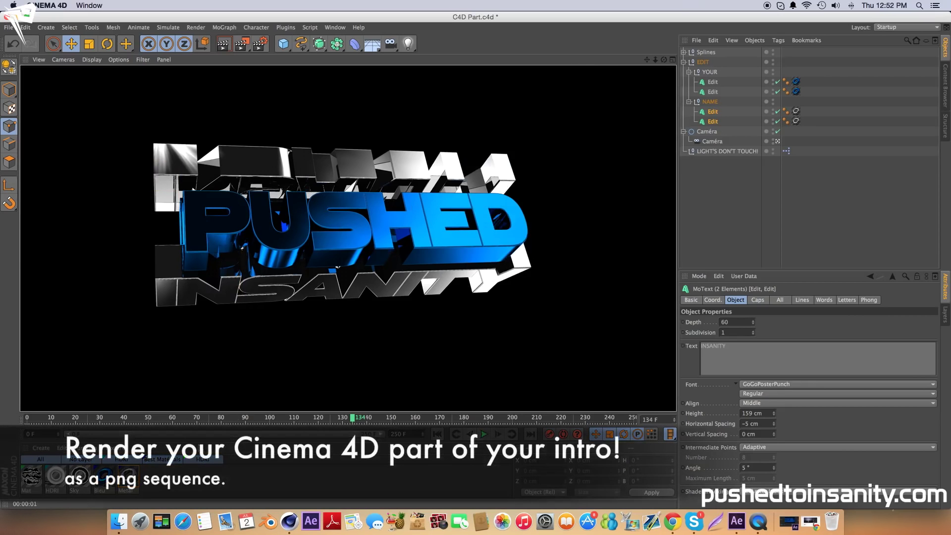
pyautogui.click(338, 266)
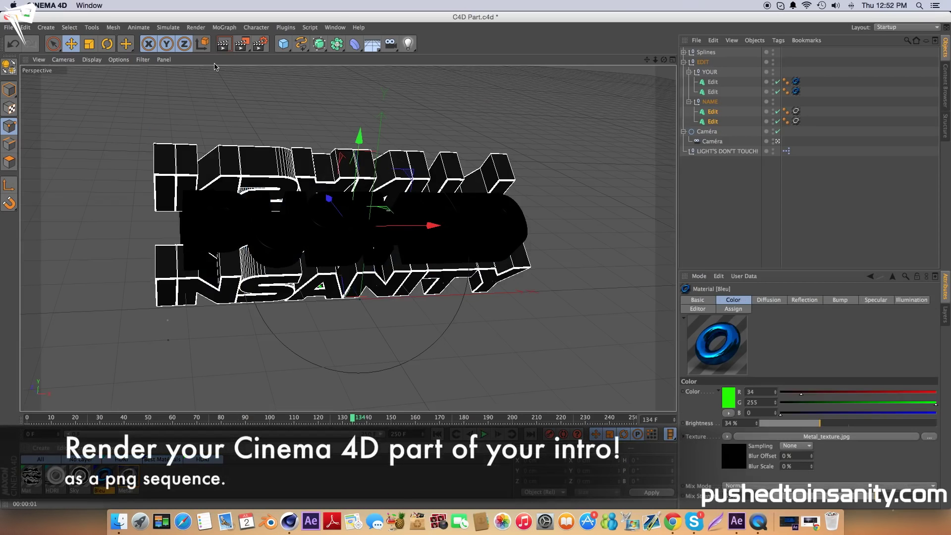
# Set the render output file to 'free chill intro #5' in FREE INTRO TEMPLATE
pyautogui.click(261, 45)
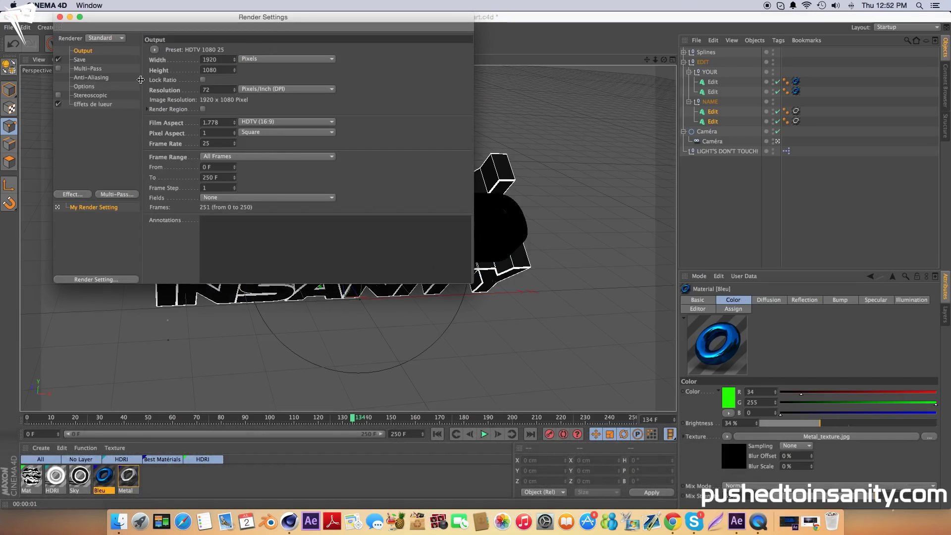
pyautogui.click(94, 62)
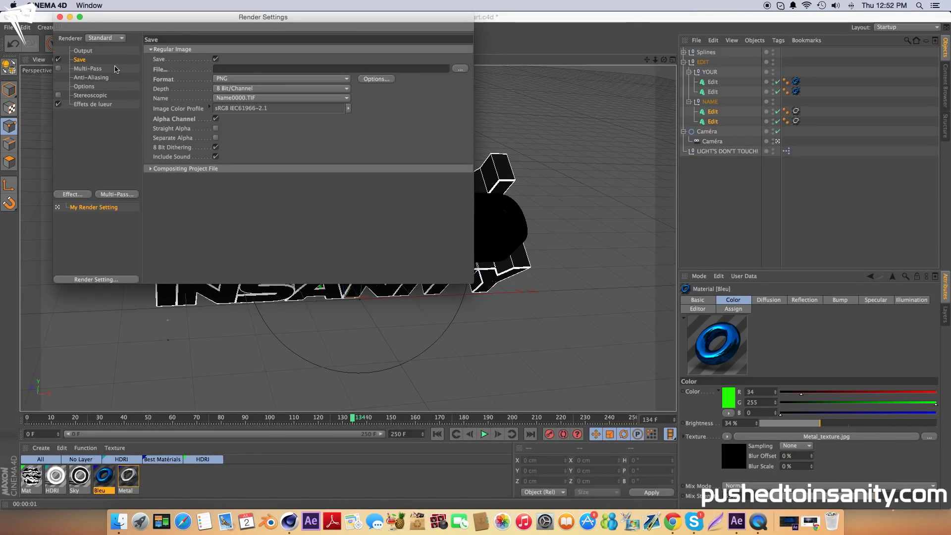
pyautogui.click(464, 70)
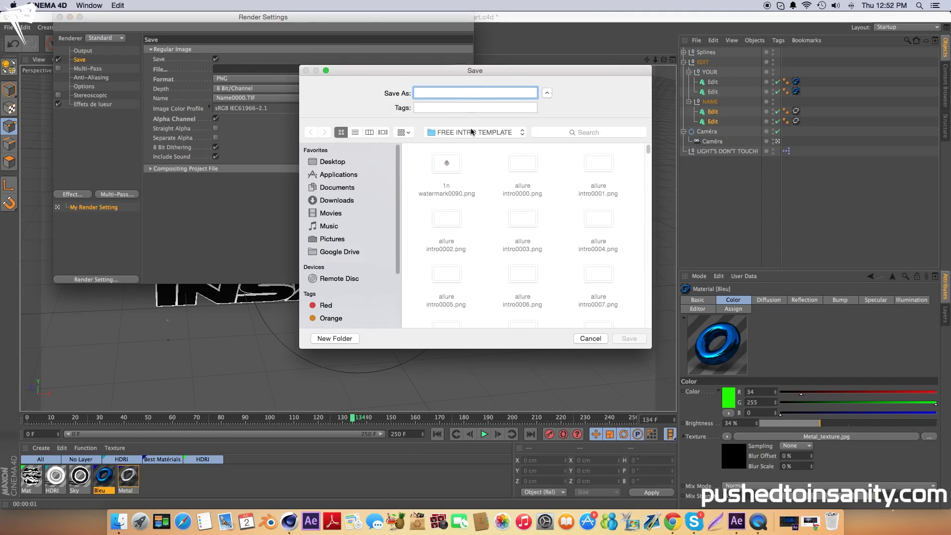
pyautogui.write('frede')
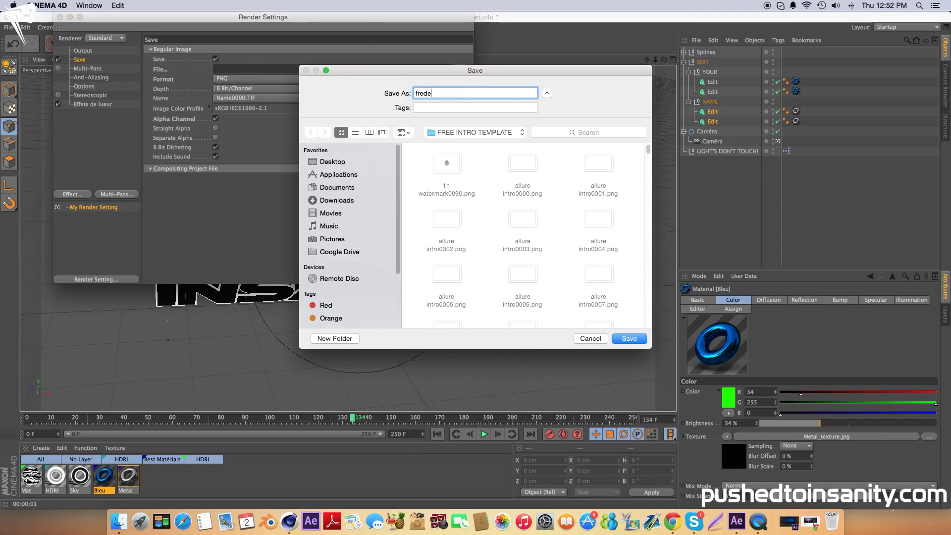
pyautogui.press('BackSpace')
pyautogui.press('BackSpace')
pyautogui.write('e')
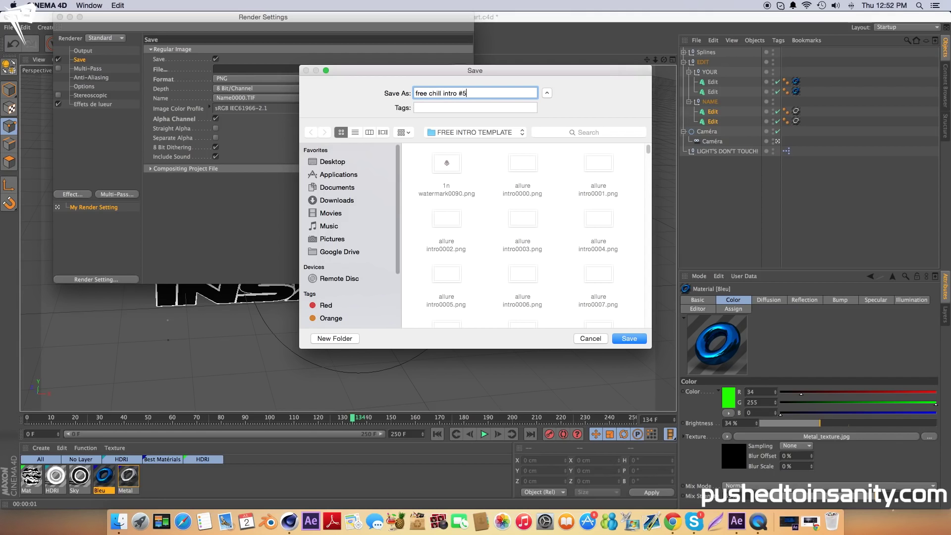
pyautogui.press('Return')
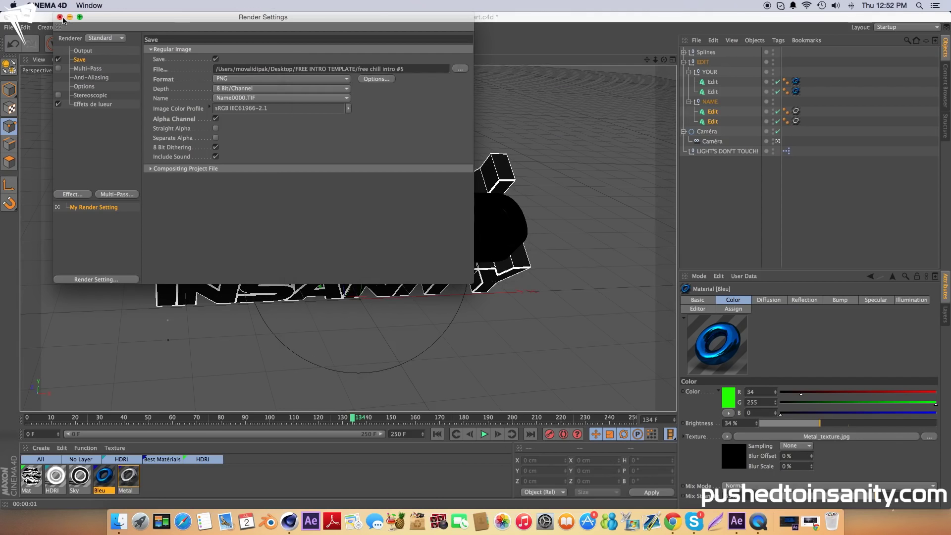
# Render to the Picture Viewer past the texture warning, viewing the frame at 60% zoom
pyautogui.click(59, 17)
pyautogui.click(243, 43)
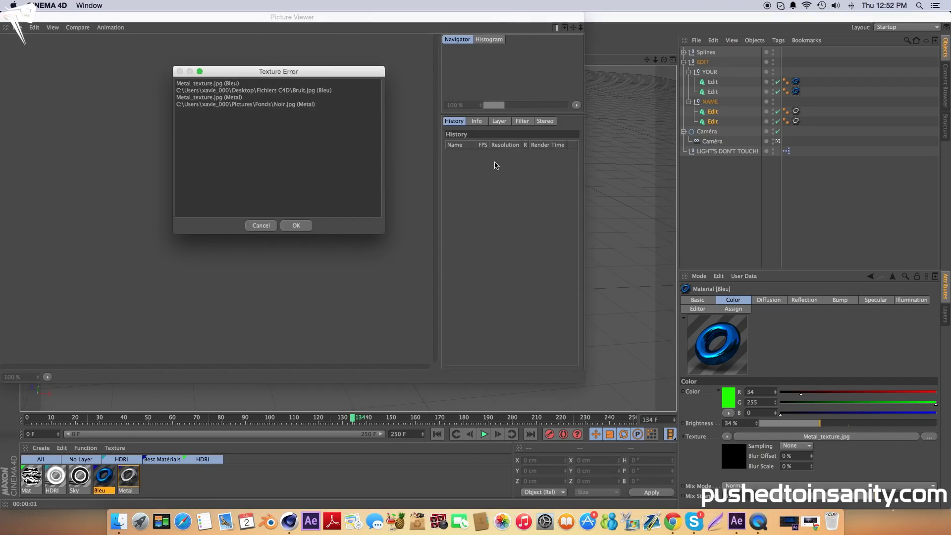
pyautogui.click(295, 226)
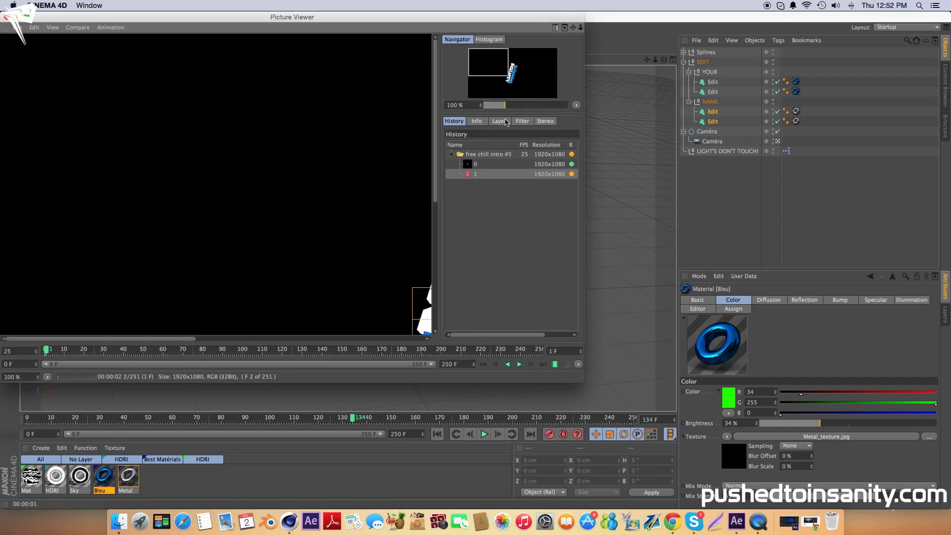
pyautogui.click(500, 108)
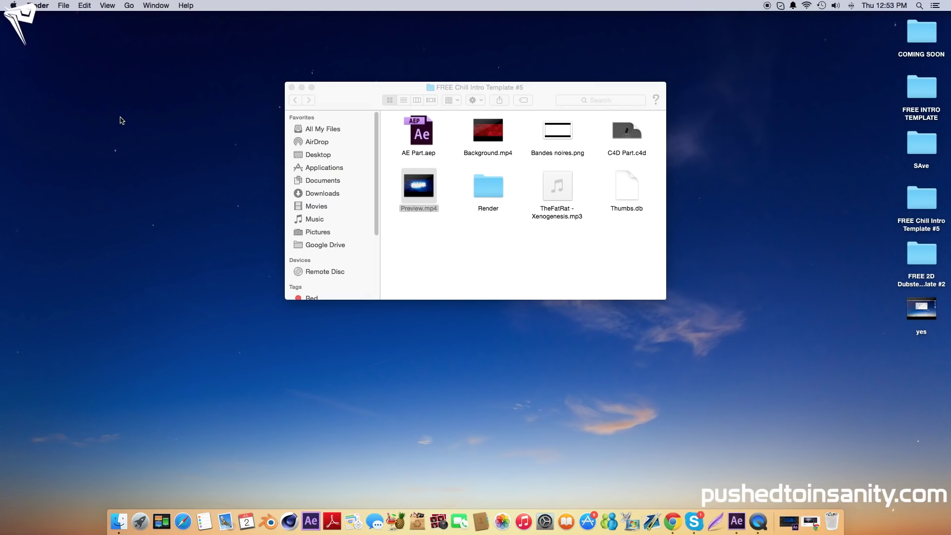
# Bring the FREE Chill Intro Template #5 Finder window to the front
pyautogui.click(411, 231)
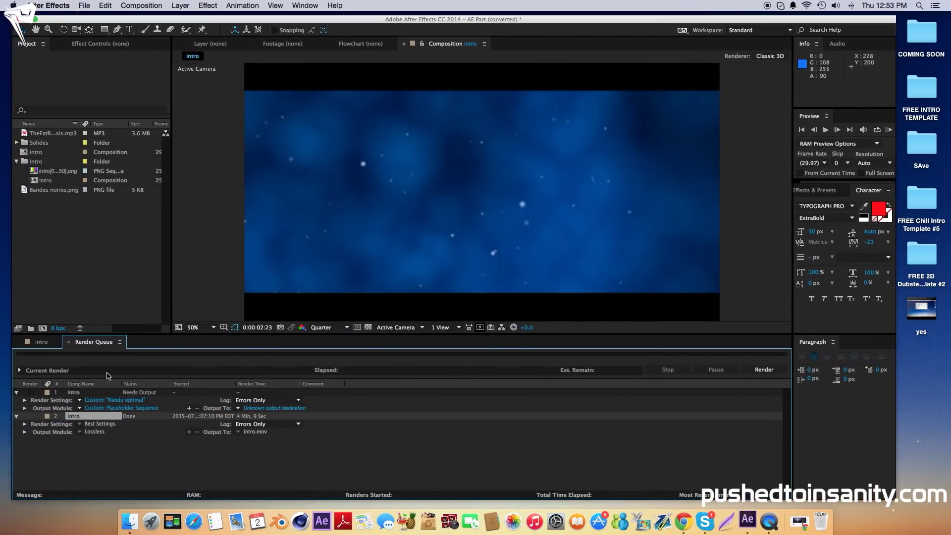
# Show the intro composition's layers, make layer 12 visible, and select the intro PNG sequence
pyautogui.click(39, 342)
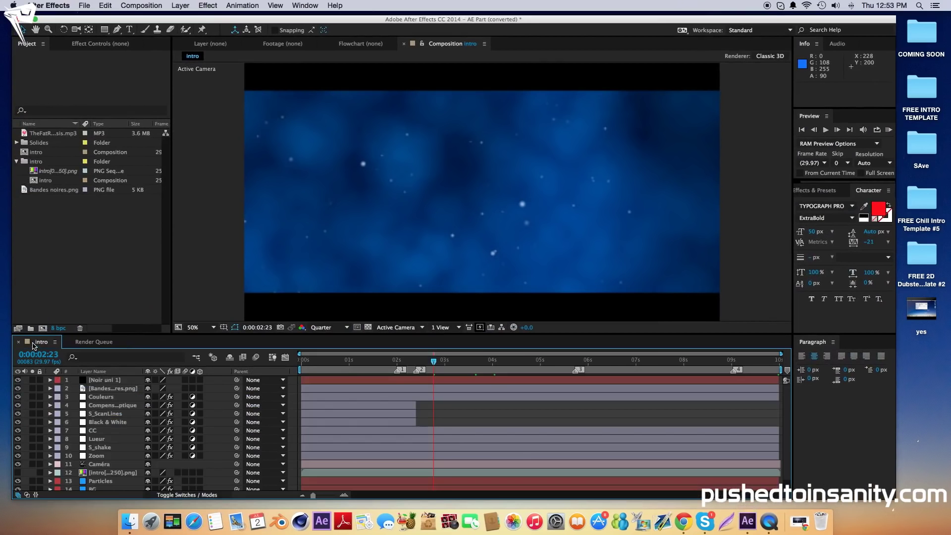
pyautogui.click(18, 473)
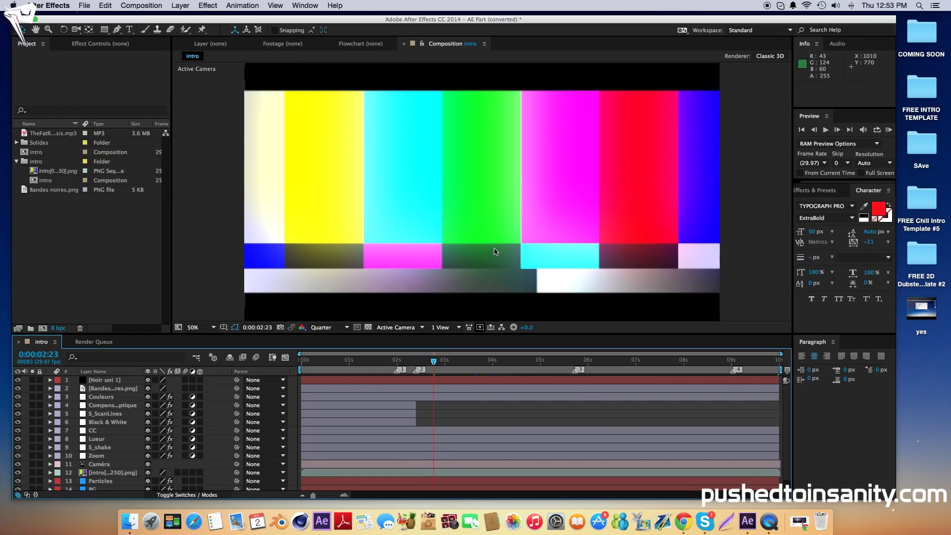
pyautogui.click(61, 179)
# Replace the intro footage with the allure intro0000.png sequence from Desktop > FREE INTRO TEMPLATE
pyautogui.rightClick(61, 171)
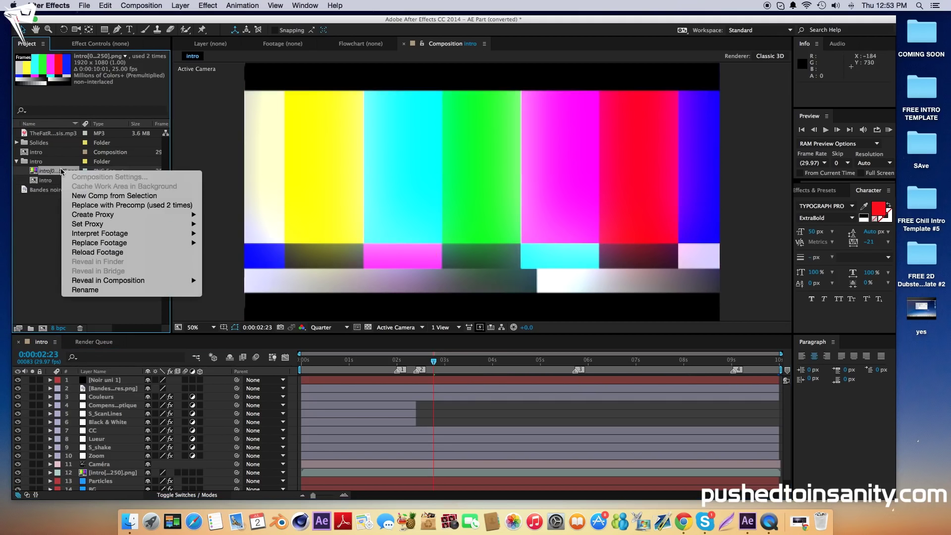
pyautogui.click(240, 244)
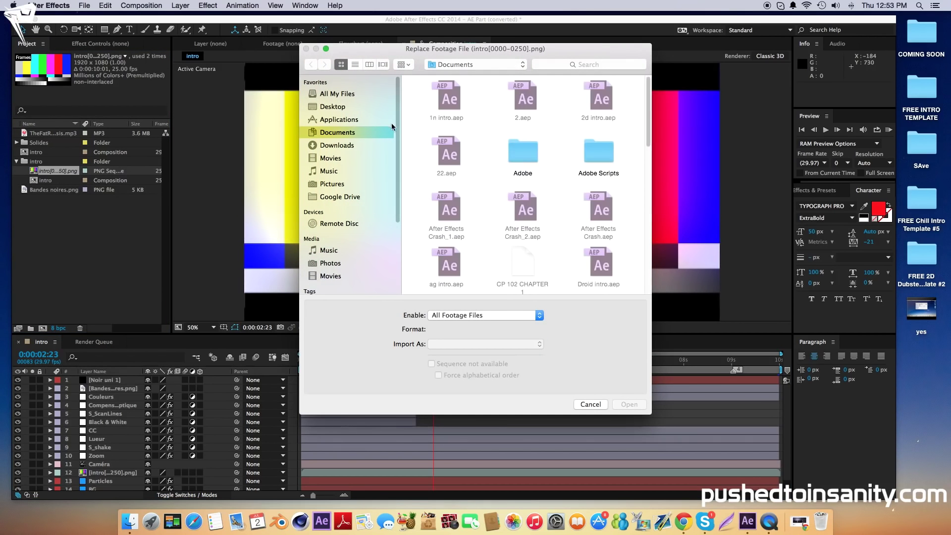
pyautogui.click(366, 110)
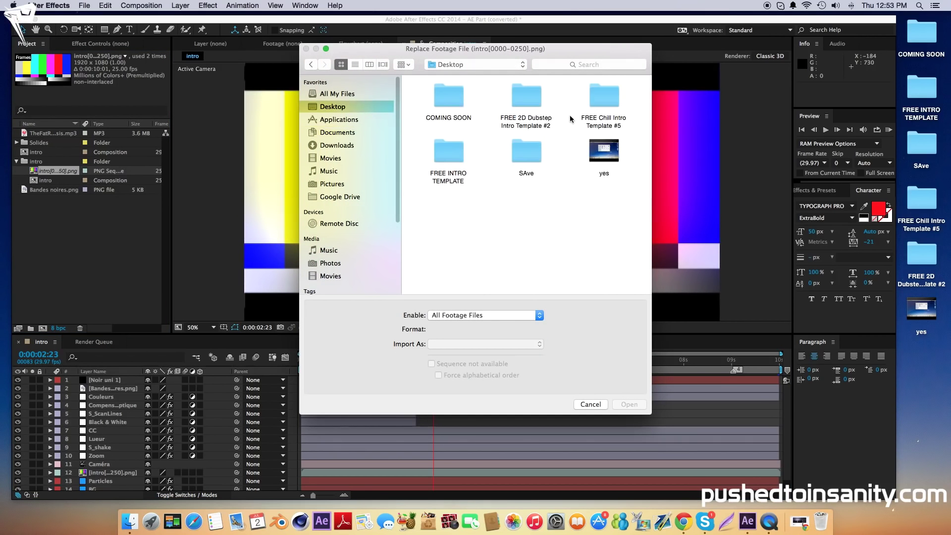
pyautogui.doubleClick(460, 155)
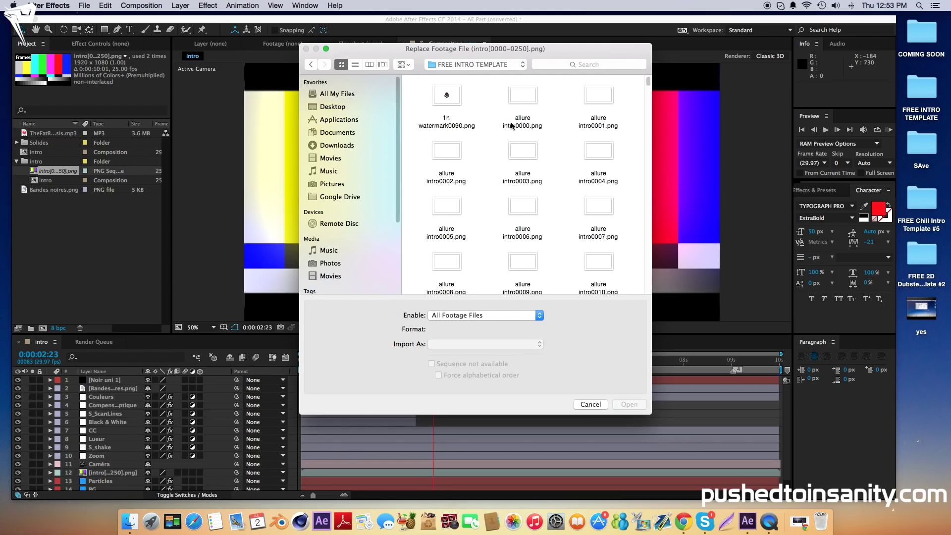
pyautogui.click(516, 101)
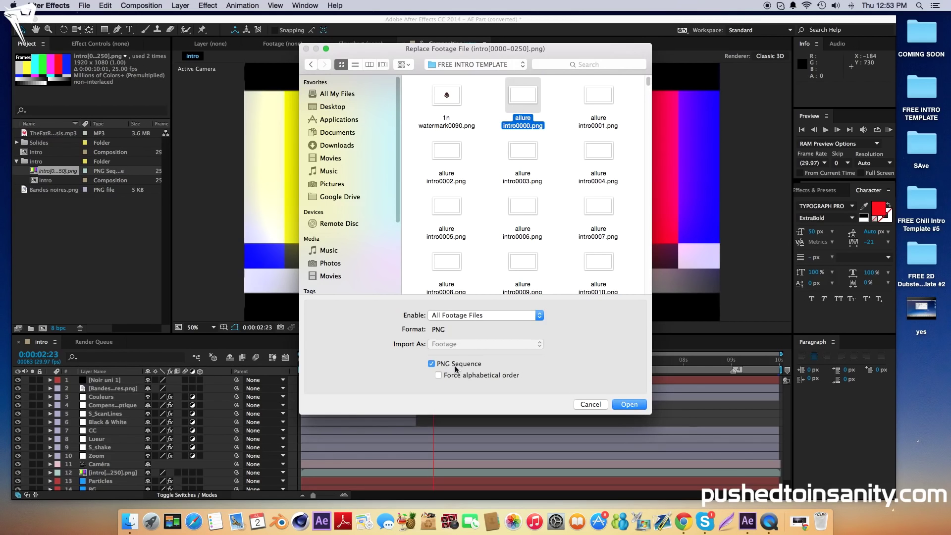
pyautogui.click(631, 405)
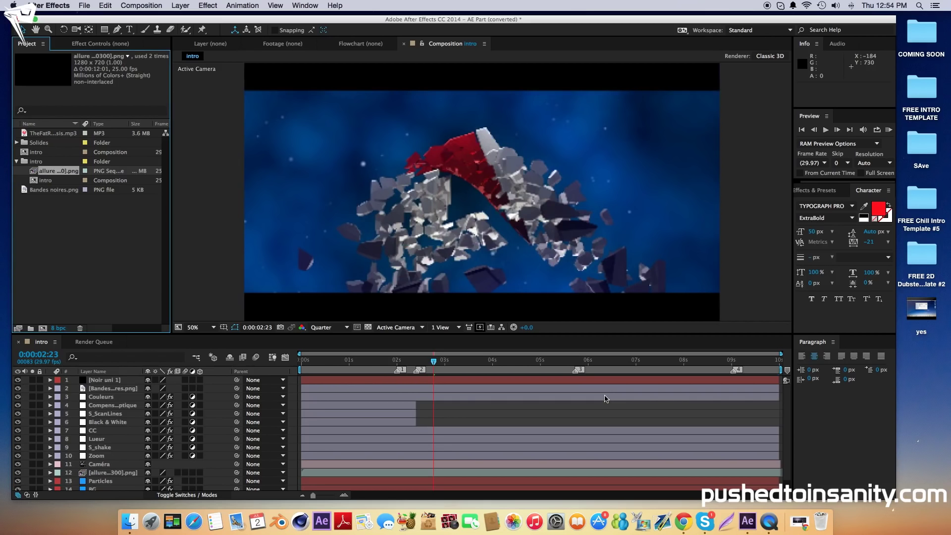
pyautogui.scroll(-1, 177, 446)
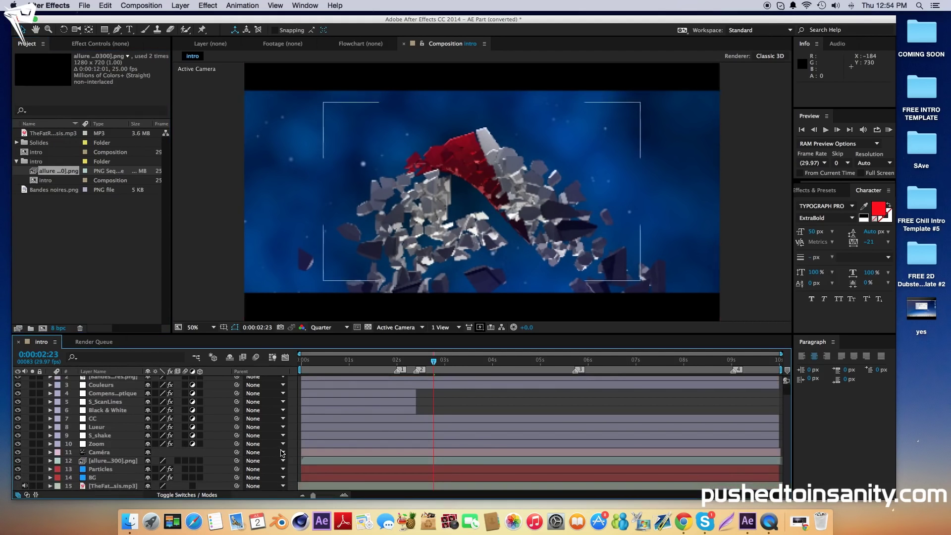
# Check the new footage at 0:00:01:20 and 0:00:07:09, then hide the BG and Particles layers
pyautogui.click(381, 361)
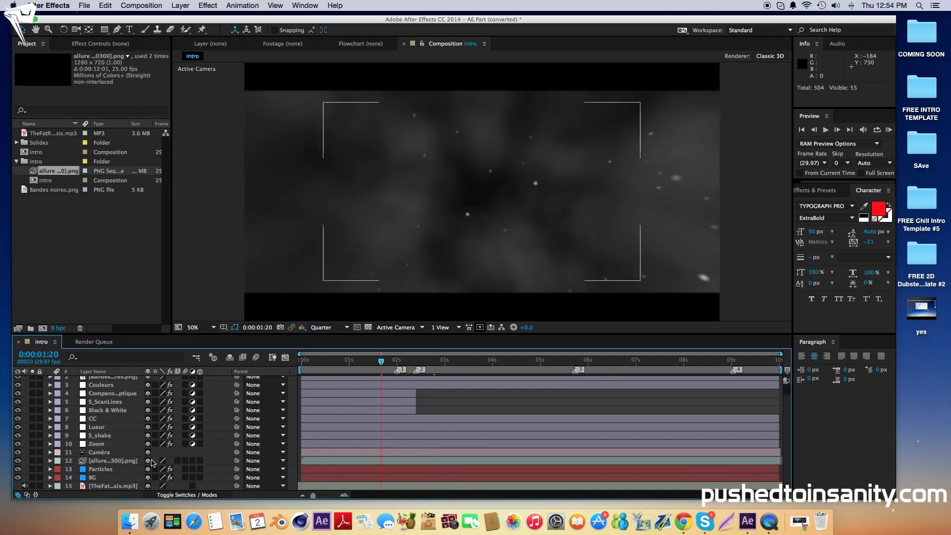
pyautogui.click(650, 375)
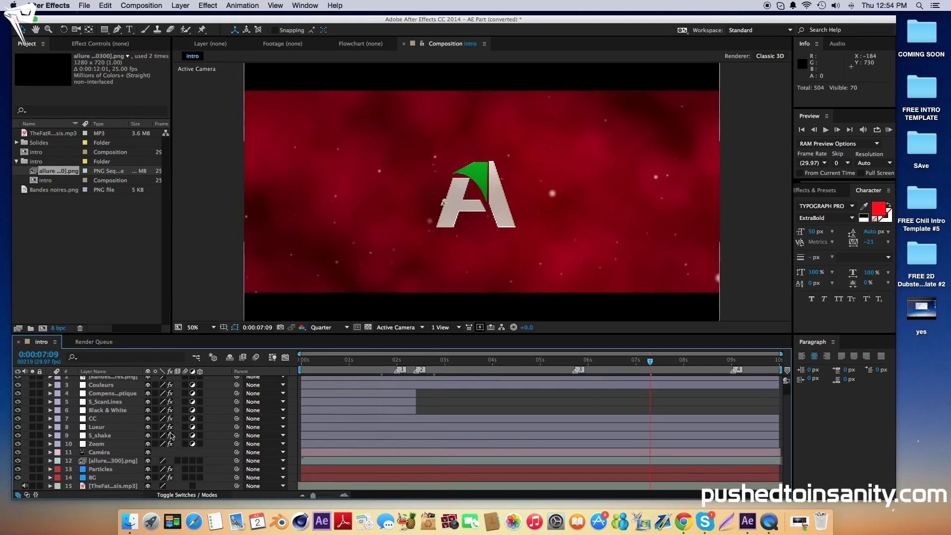
pyautogui.click(18, 469)
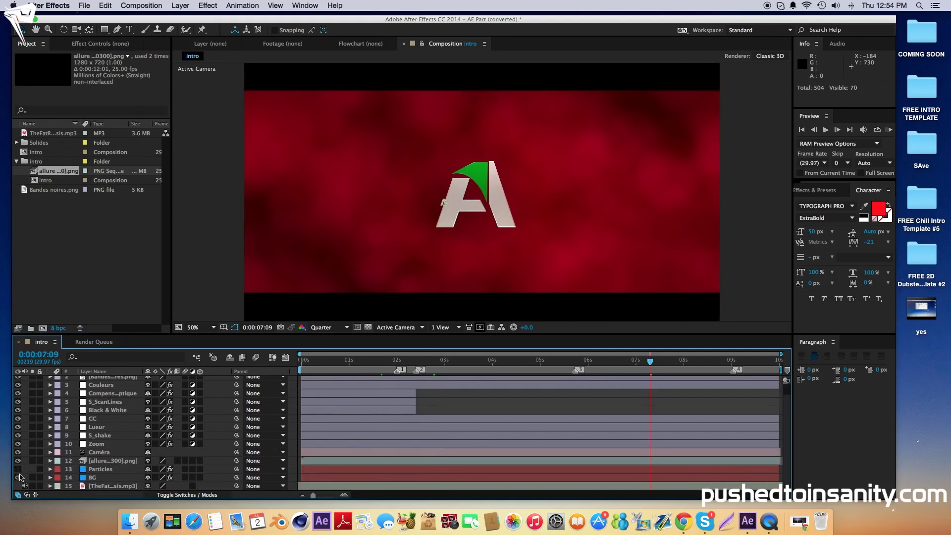
pyautogui.click(17, 477)
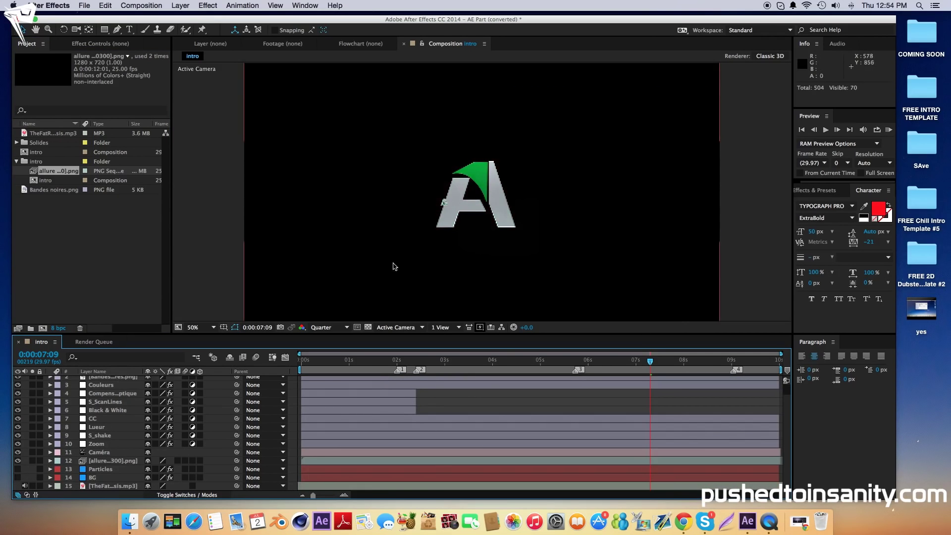
# In After Effects' import browser, pick Background.mp4 from Desktop > FREE Chill Intro Template #5
pyautogui.click(92, 263)
pyautogui.doubleClick(92, 263)
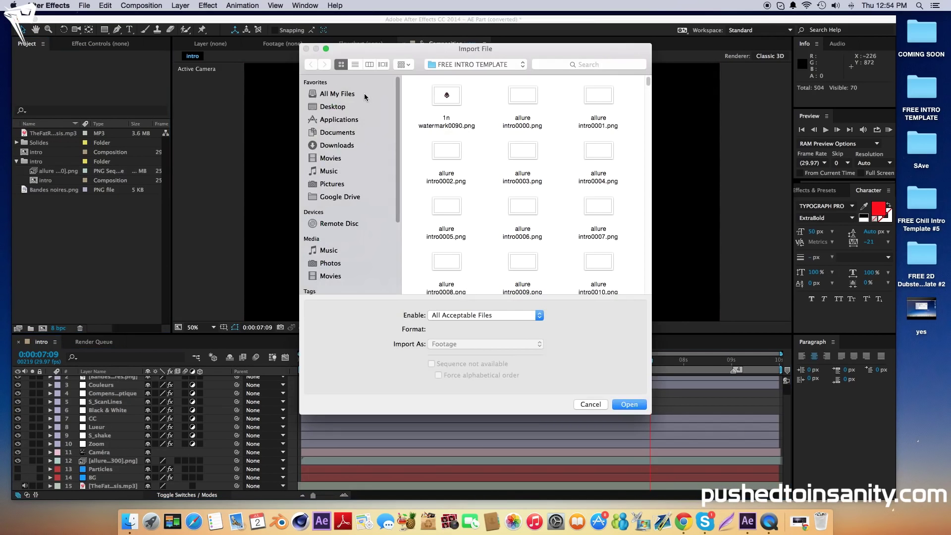
pyautogui.click(349, 105)
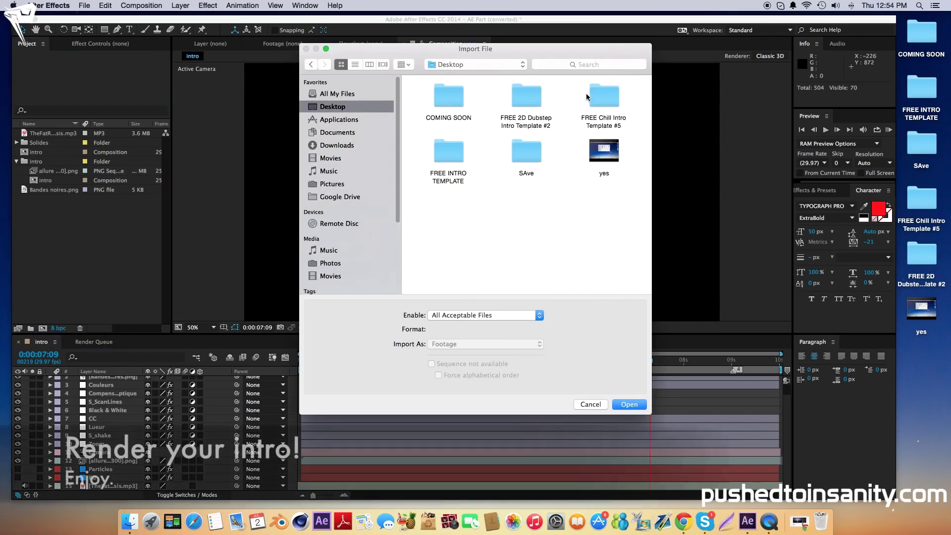
pyautogui.click(592, 93)
pyautogui.doubleClick(590, 93)
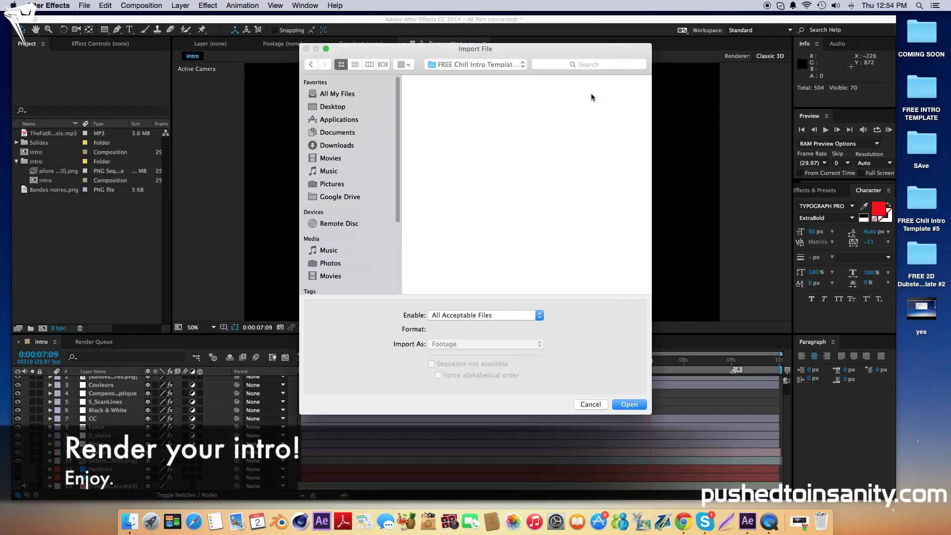
pyautogui.click(526, 96)
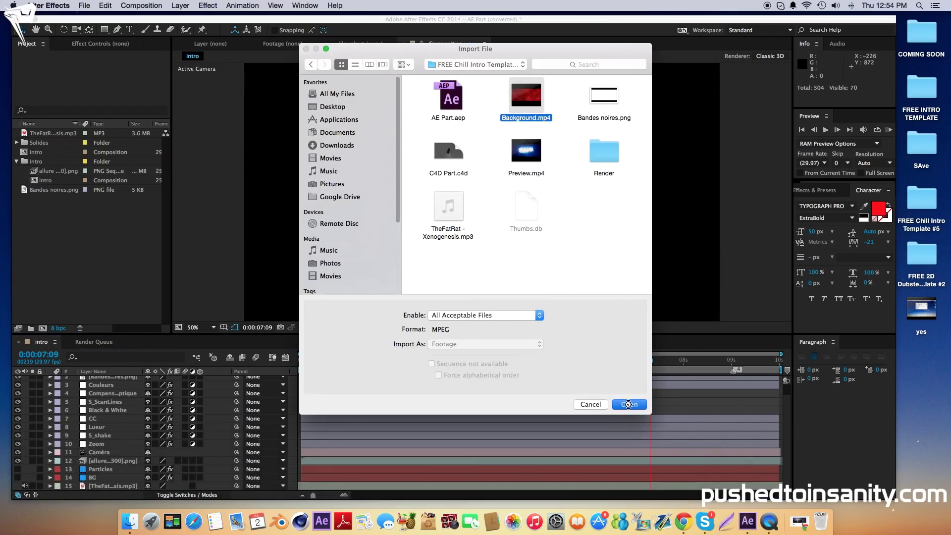